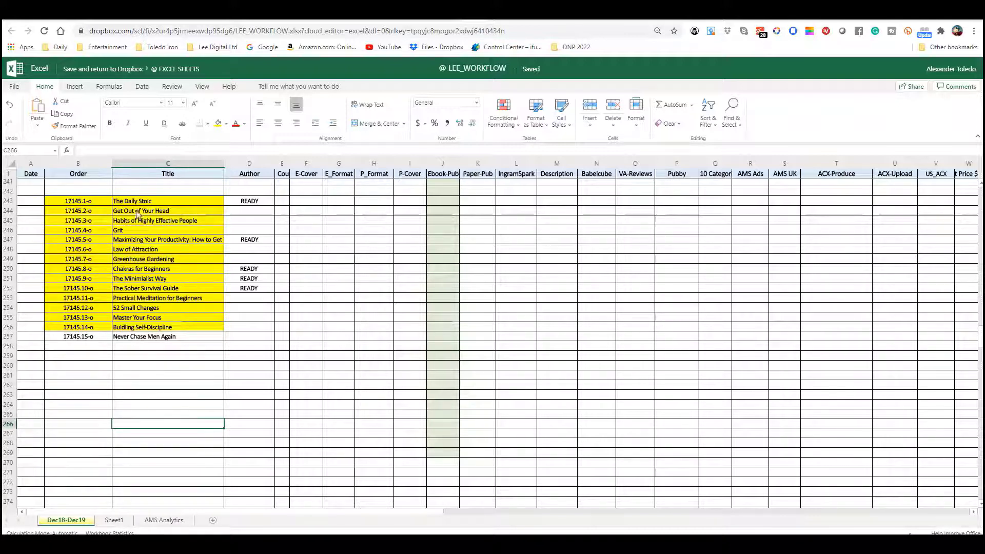
# Review the highlighted book titles in the order list, from The Daily Stoic to Greenhouse Gardening
pyautogui.click(130, 204)
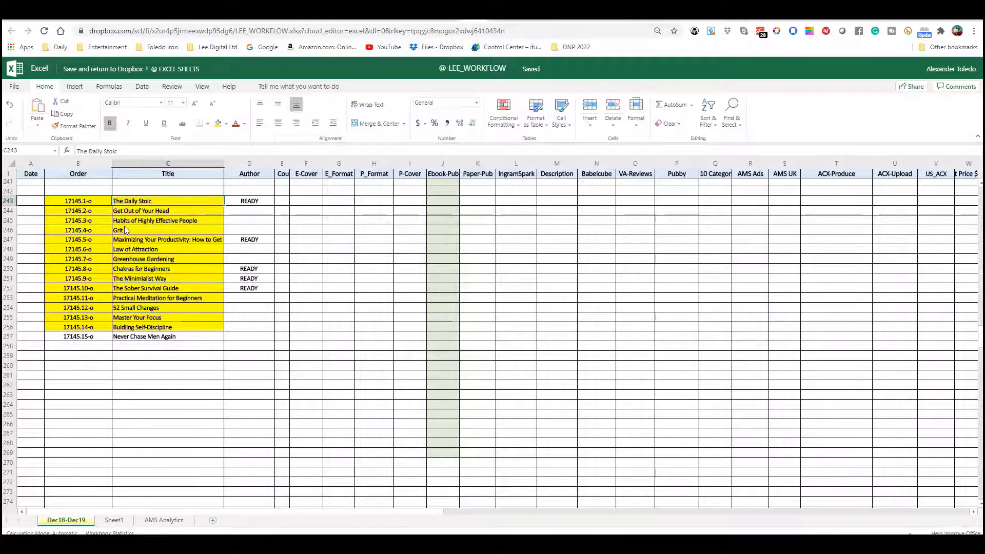
pyautogui.click(141, 251)
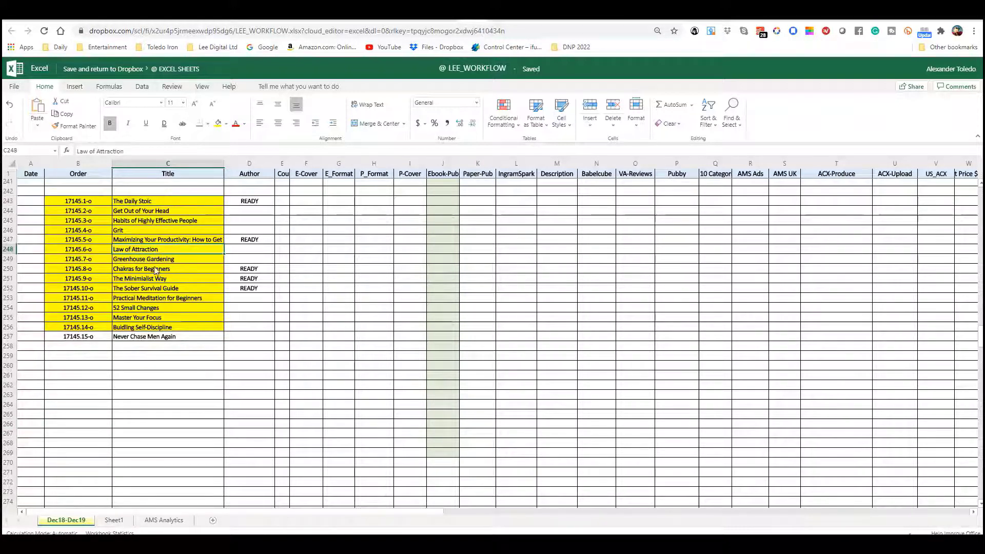
pyautogui.click(143, 261)
pyautogui.moveTo(97, 261); pyautogui.dragTo(133, 261)
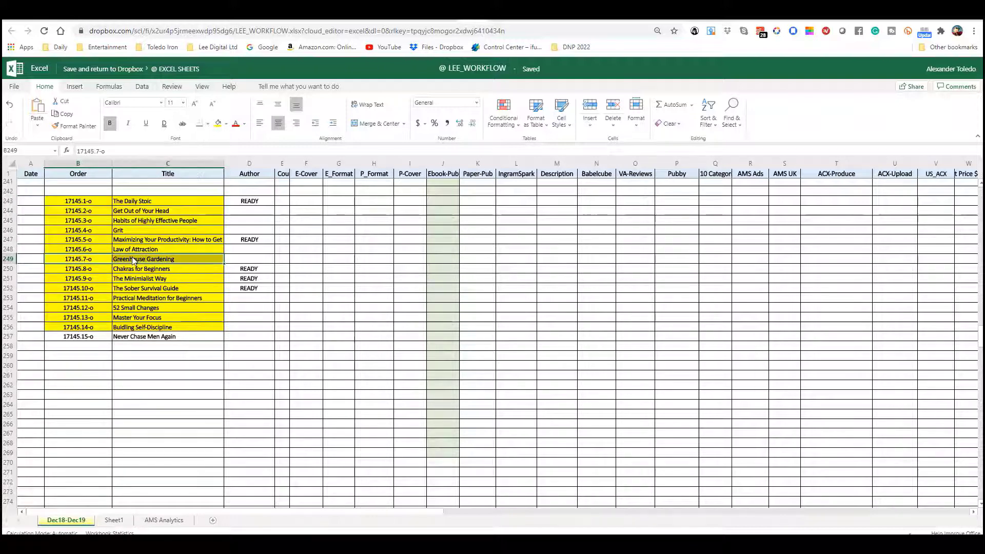
pyautogui.click(143, 262)
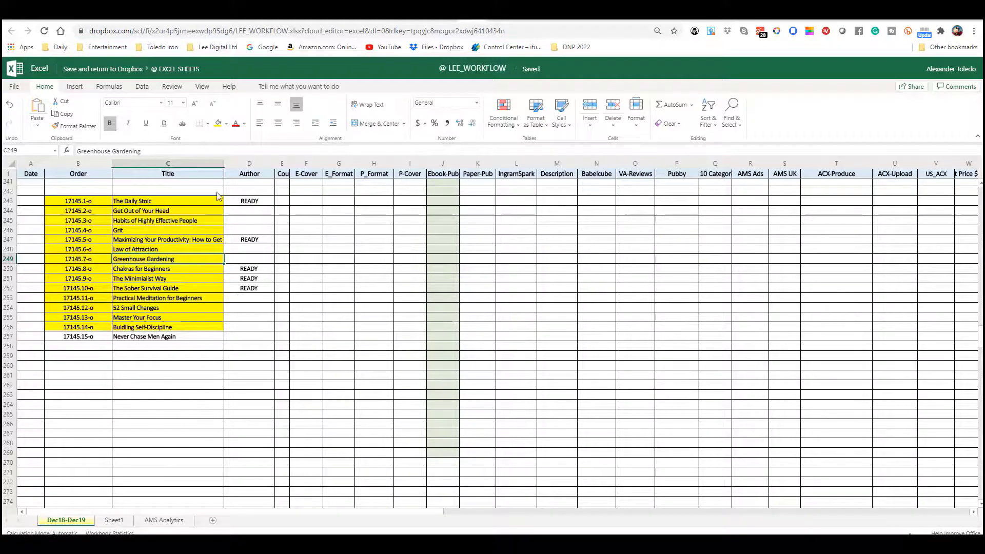
# Look through the worksheet rows above and below the highlighted book order list
pyautogui.scroll(3, 181, 253)
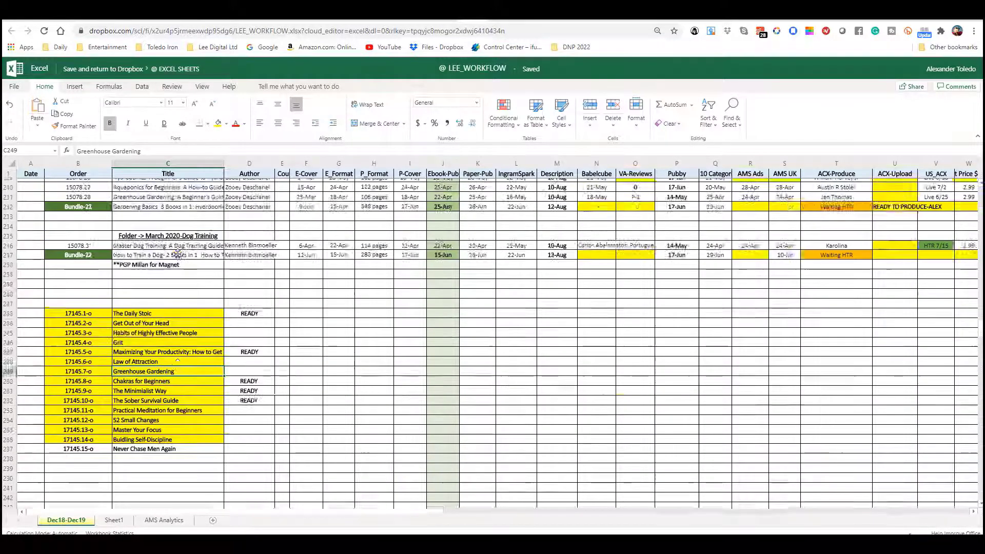
pyautogui.scroll(-7, 181, 253)
pyautogui.scroll(-10, 181, 253)
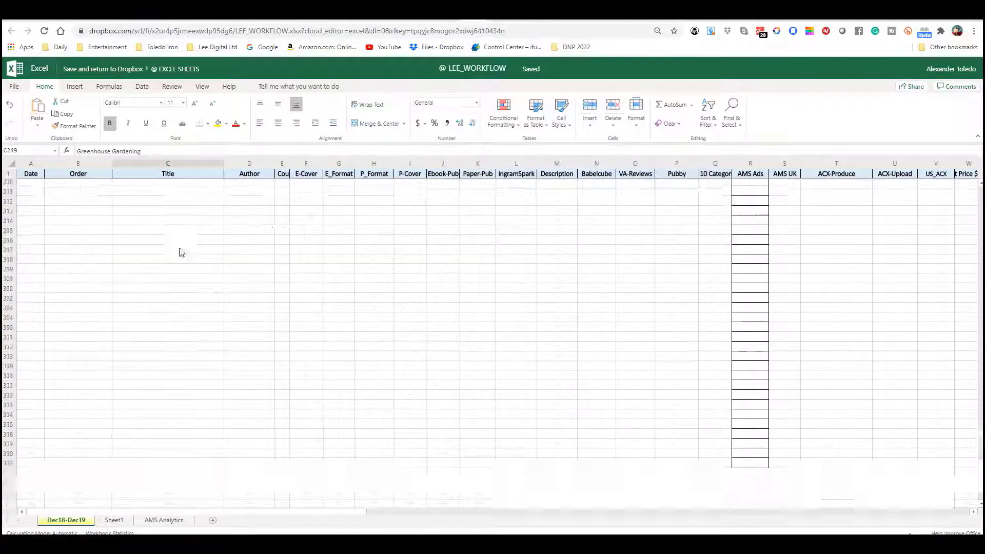
pyautogui.scroll(-5, 198, 266)
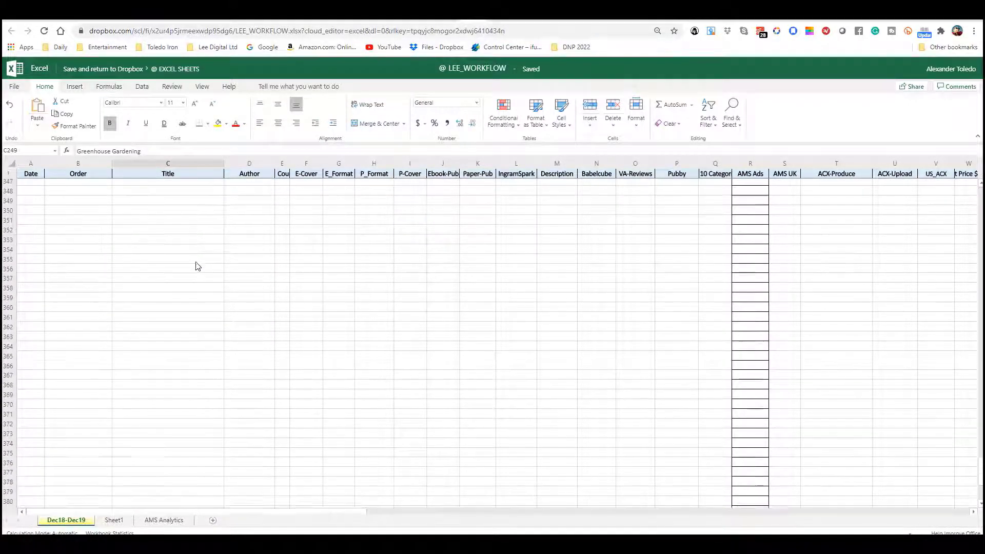
pyautogui.scroll(-4, 197, 265)
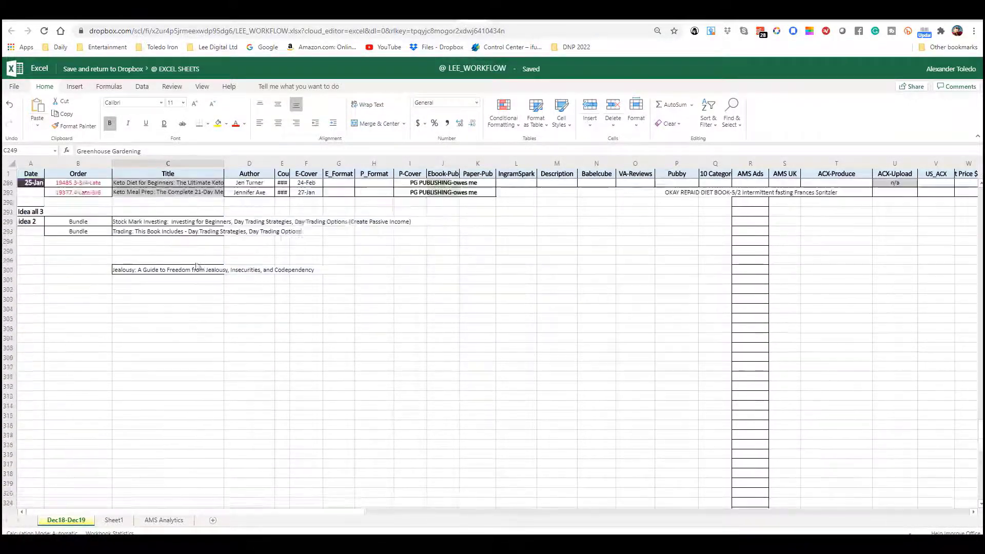
pyautogui.scroll(-6, 197, 265)
pyautogui.click(194, 279)
pyautogui.scroll(-12, 193, 308)
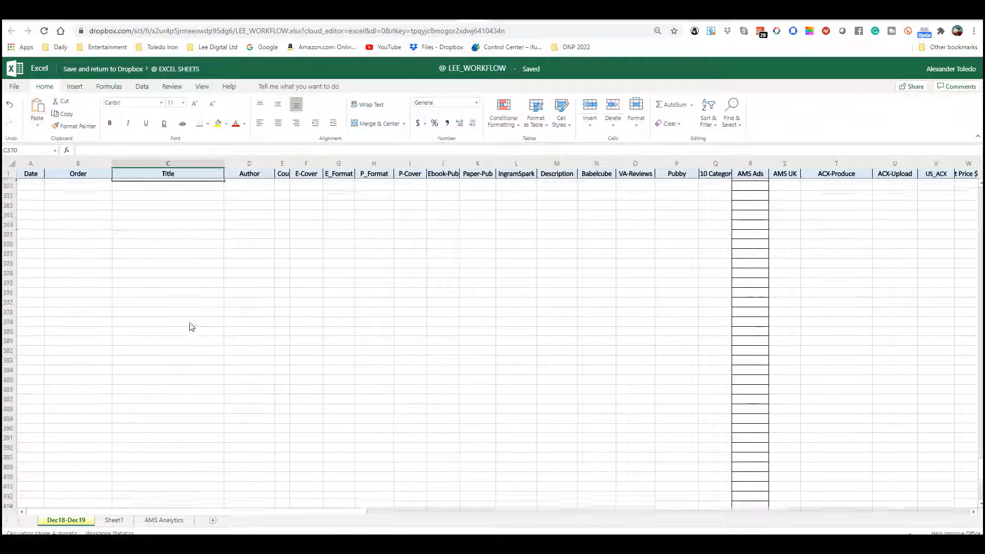
pyautogui.scroll(10, 191, 327)
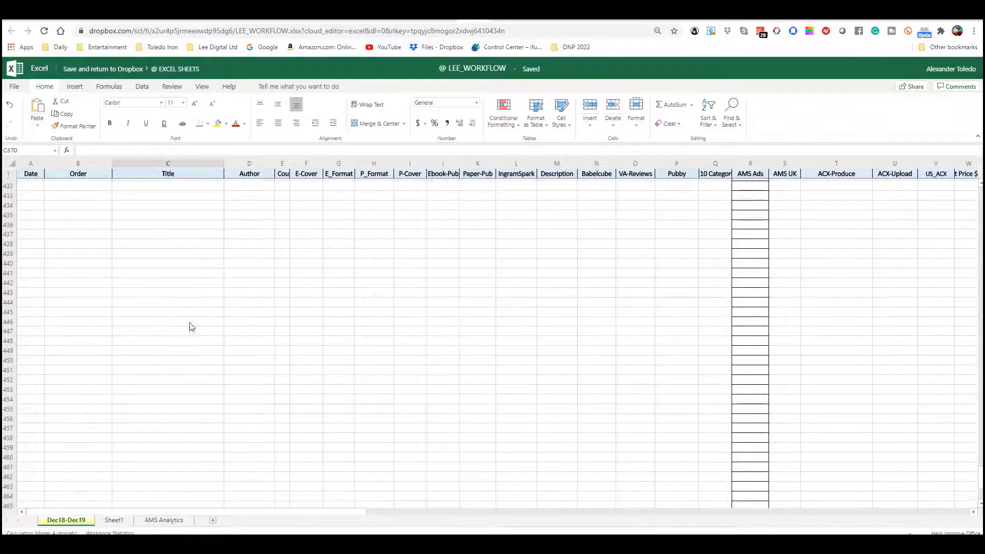
pyautogui.scroll(2, 192, 327)
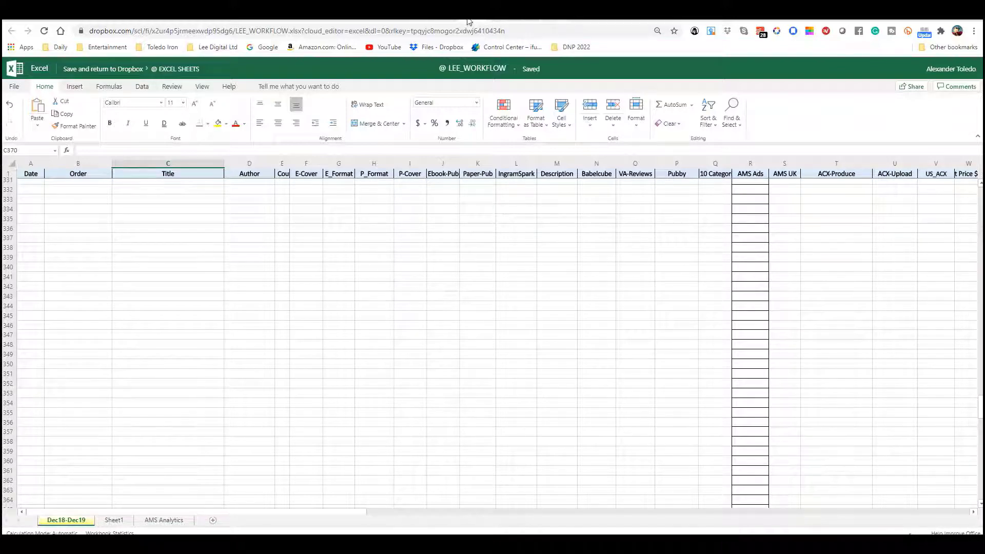
# Switch to Gmail and open the E-Writer outline email for the Practical Meditation for Beginners order among the older inbox messages
pyautogui.click(109, 15)
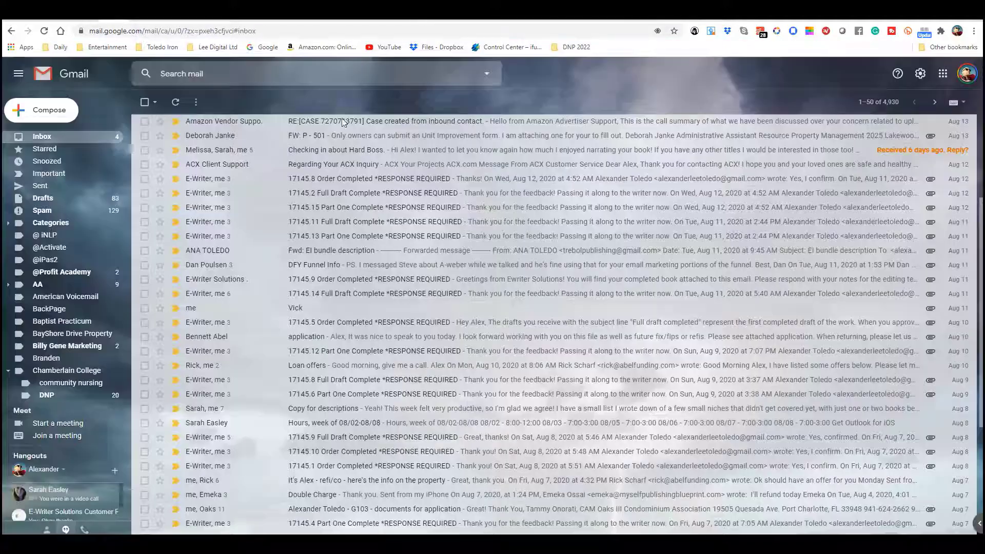
pyautogui.scroll(-4, 504, 245)
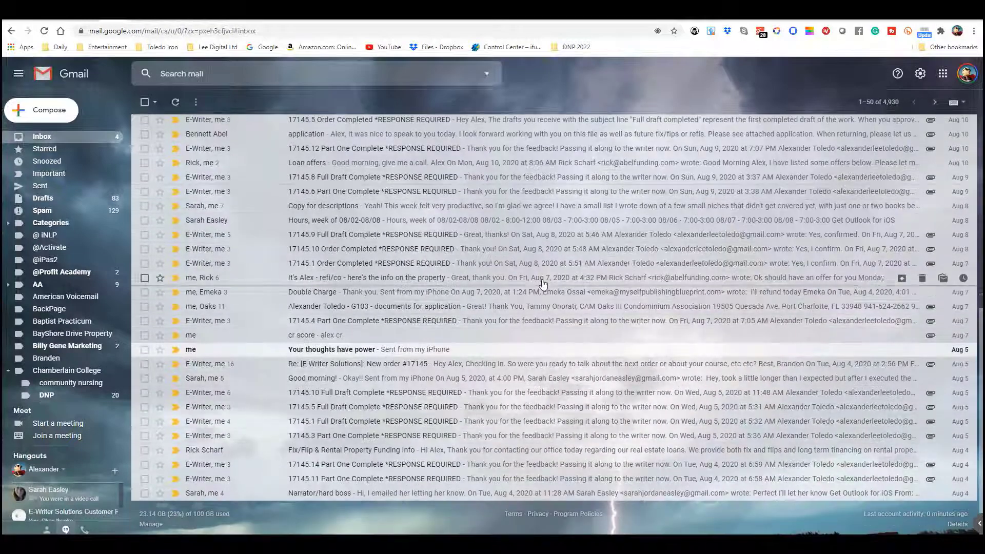
pyautogui.click(935, 102)
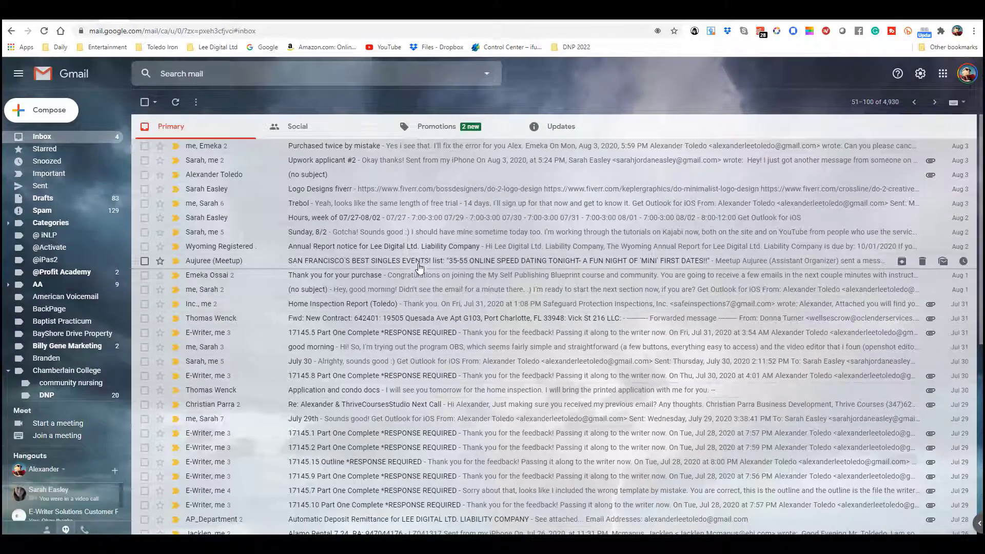
pyautogui.scroll(-1, 357, 378)
pyautogui.scroll(-4, 357, 379)
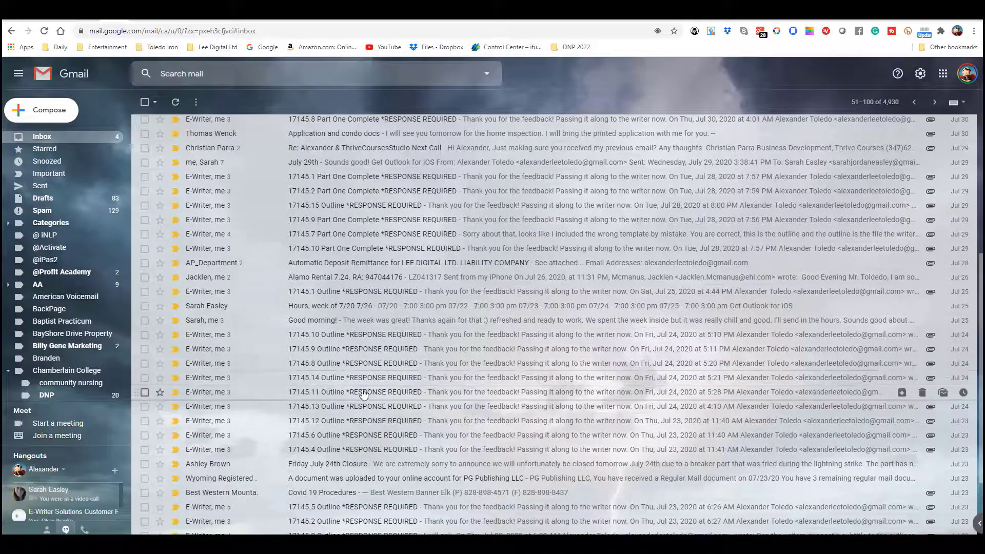
pyautogui.click(343, 399)
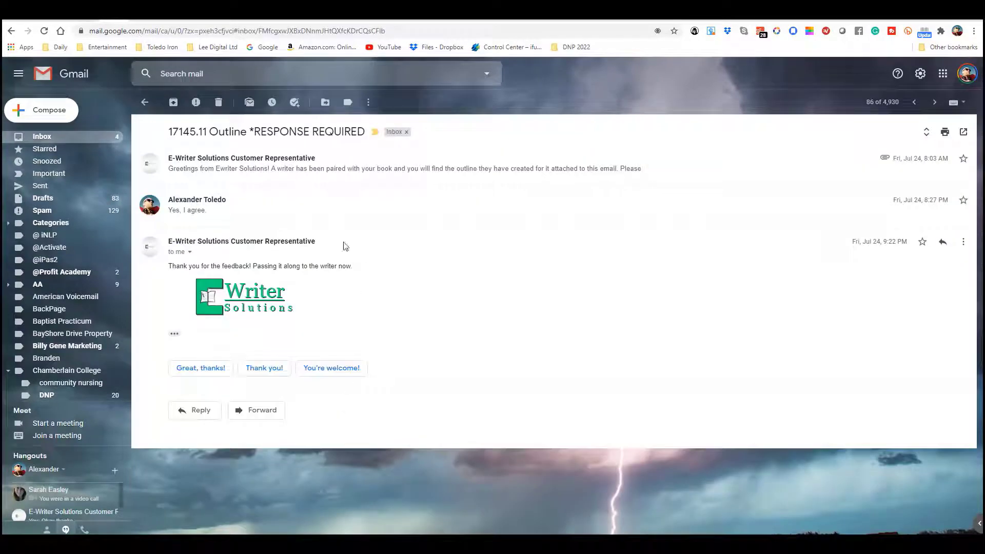
# Expand the first message of the conversation and preview its attached Meditation outline document
pyautogui.click(313, 170)
pyautogui.scroll(-8, 306, 366)
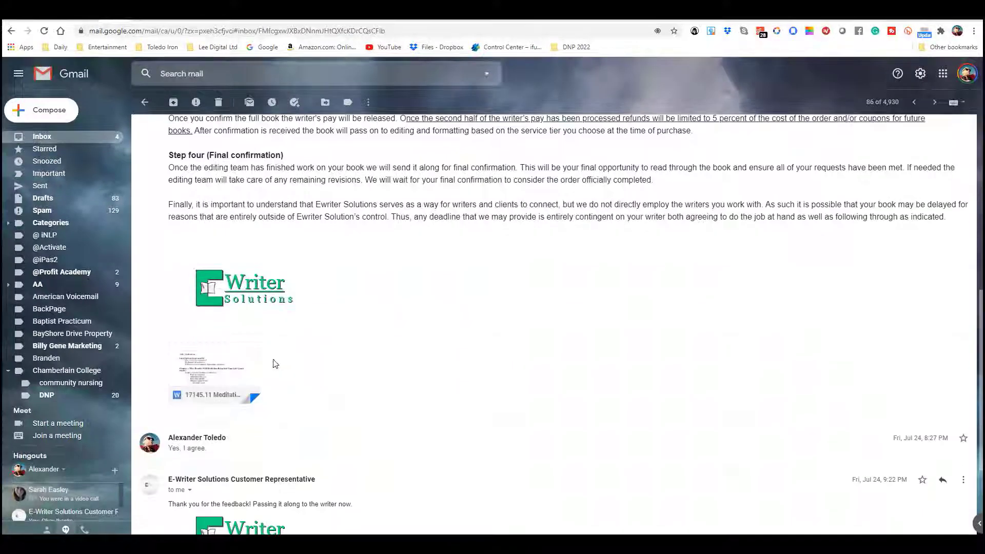
pyautogui.click(225, 360)
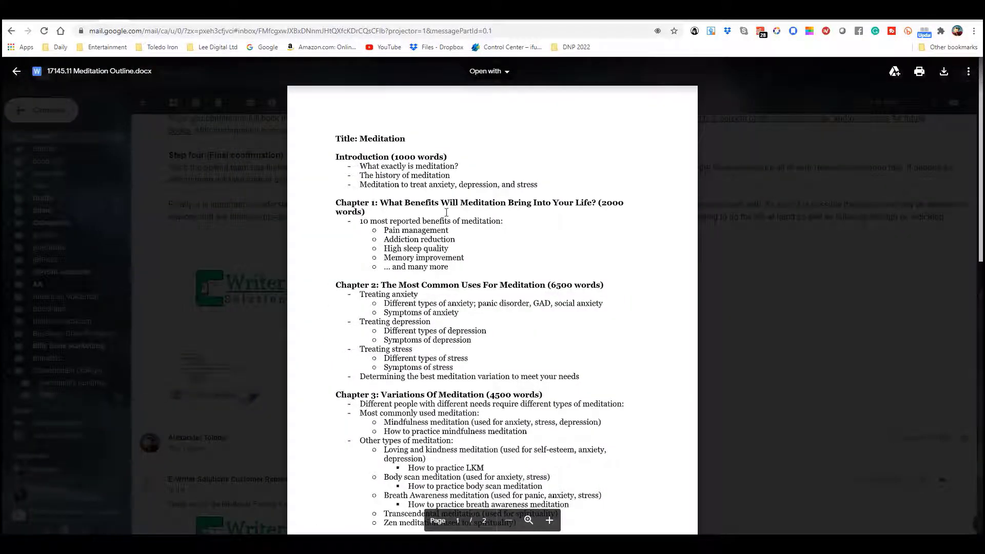
# Read through the Meditation outline from the introduction to the conclusion and close its preview
pyautogui.scroll(-5, 430, 230)
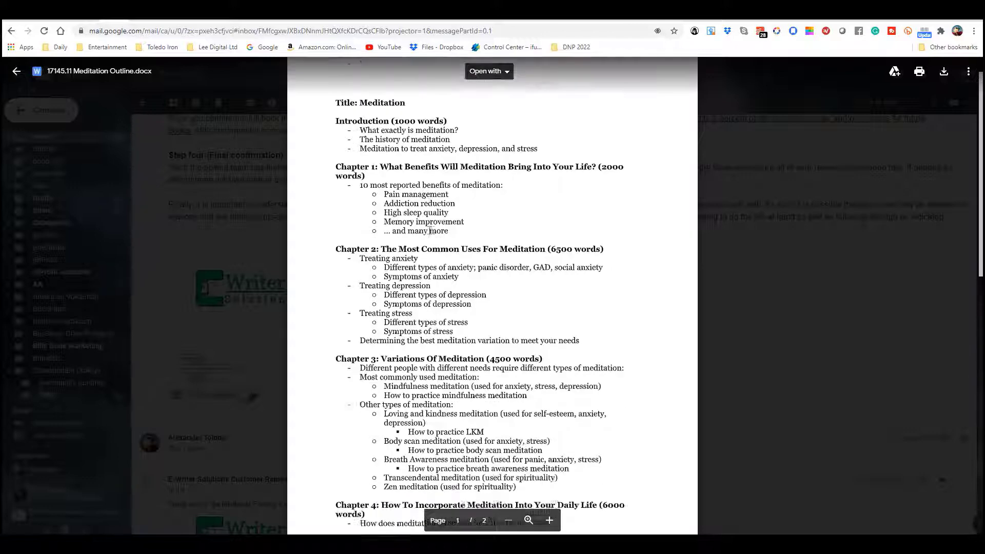
pyautogui.scroll(-5, 430, 230)
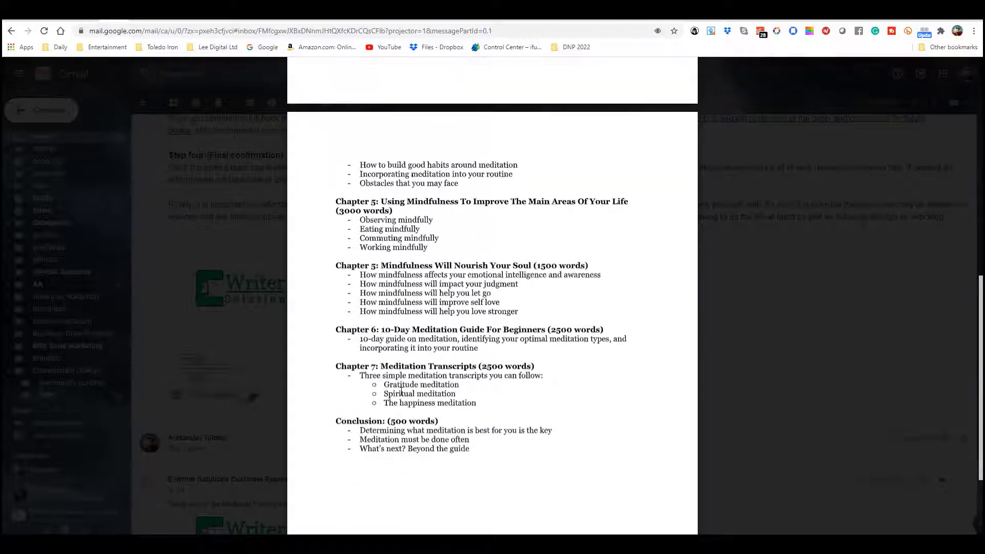
pyautogui.scroll(-3, 409, 378)
pyautogui.scroll(2, 422, 378)
pyautogui.scroll(4, 422, 378)
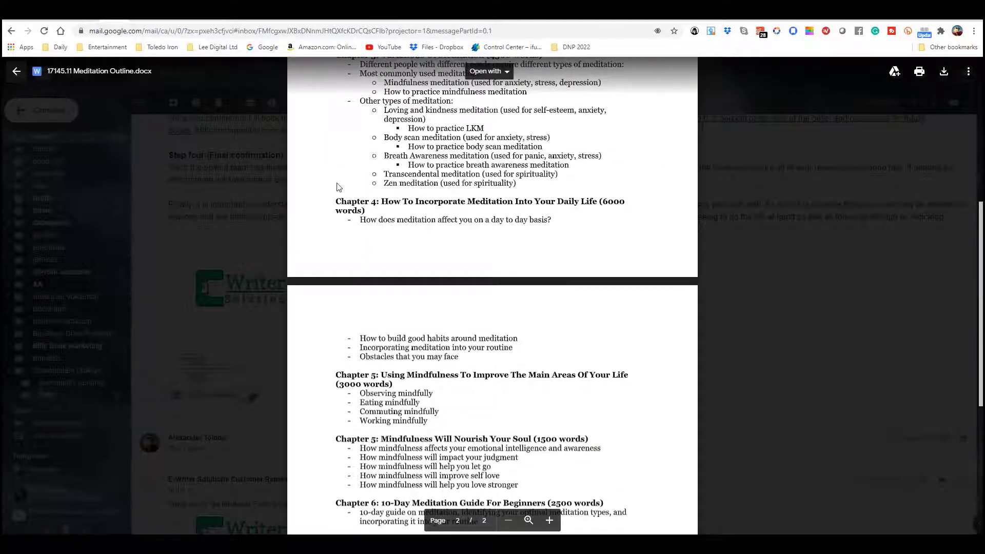
pyautogui.scroll(6, 338, 186)
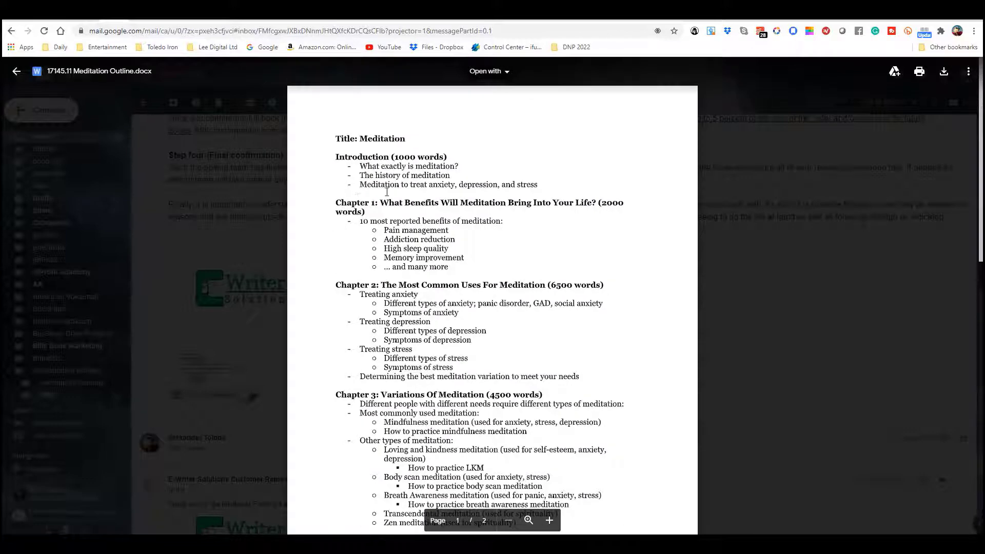
pyautogui.click(17, 71)
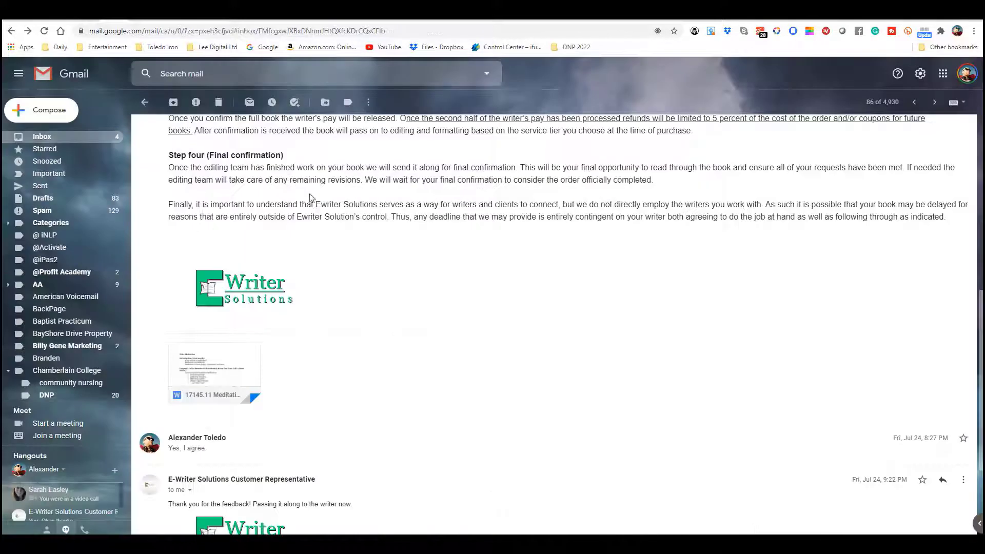
# Return to the inbox and preview the Small Changes outline attached to the first message of the 52 Small Changes order's outline email
pyautogui.scroll(3, 266, 224)
pyautogui.click(145, 102)
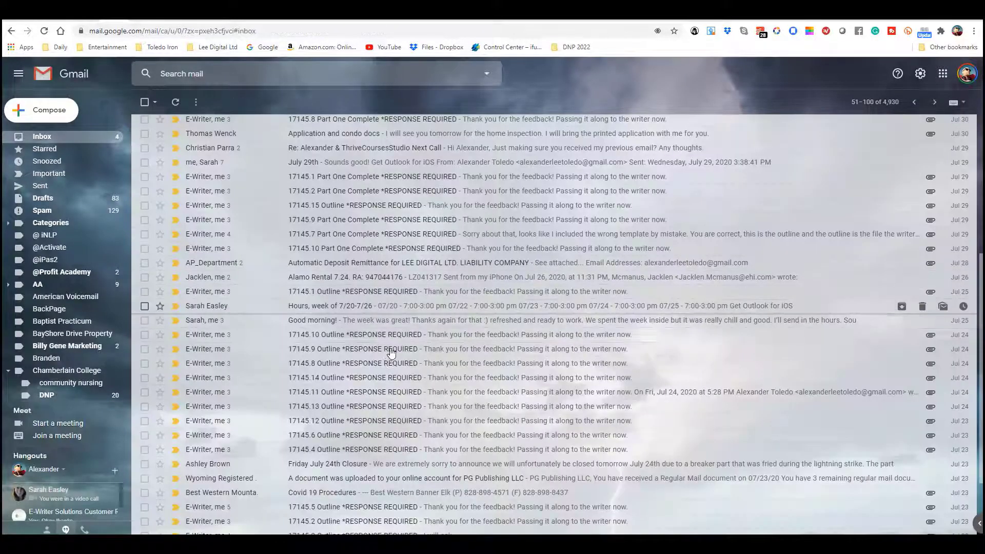
pyautogui.click(372, 421)
pyautogui.click(324, 163)
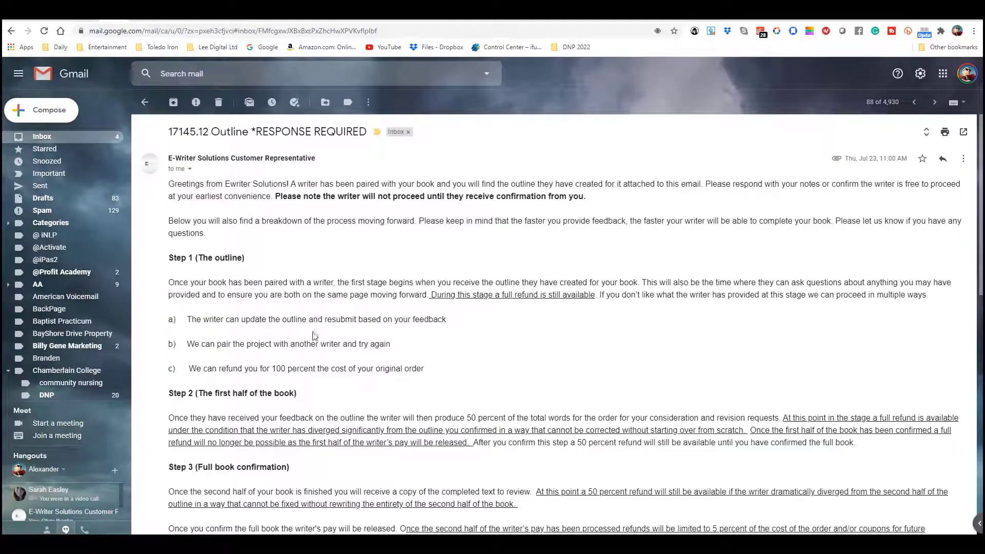
pyautogui.scroll(-10, 315, 334)
pyautogui.scroll(-2, 314, 334)
pyautogui.click(226, 305)
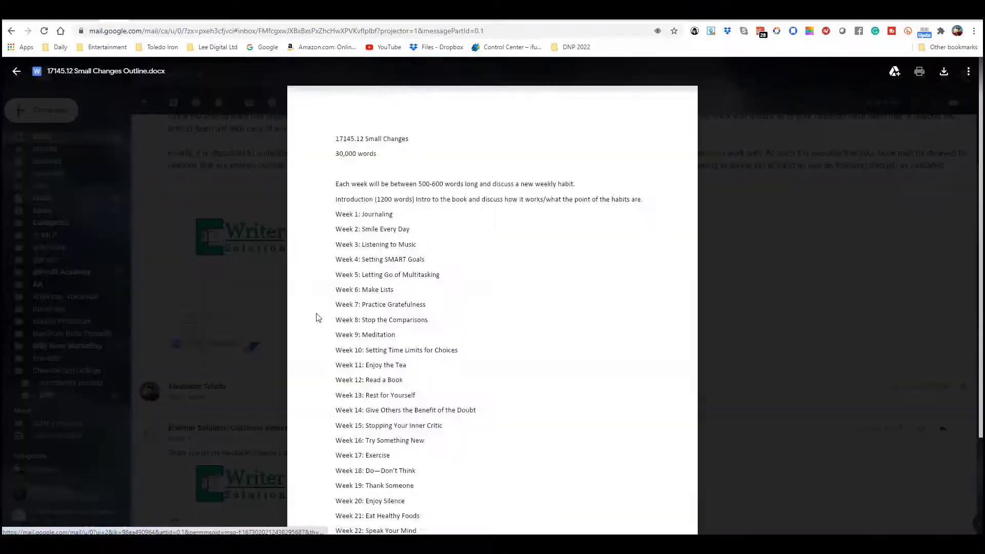
# Examine the weekly habit topics in the Small Changes outline across both pages and close the preview
pyautogui.scroll(-1, 374, 123)
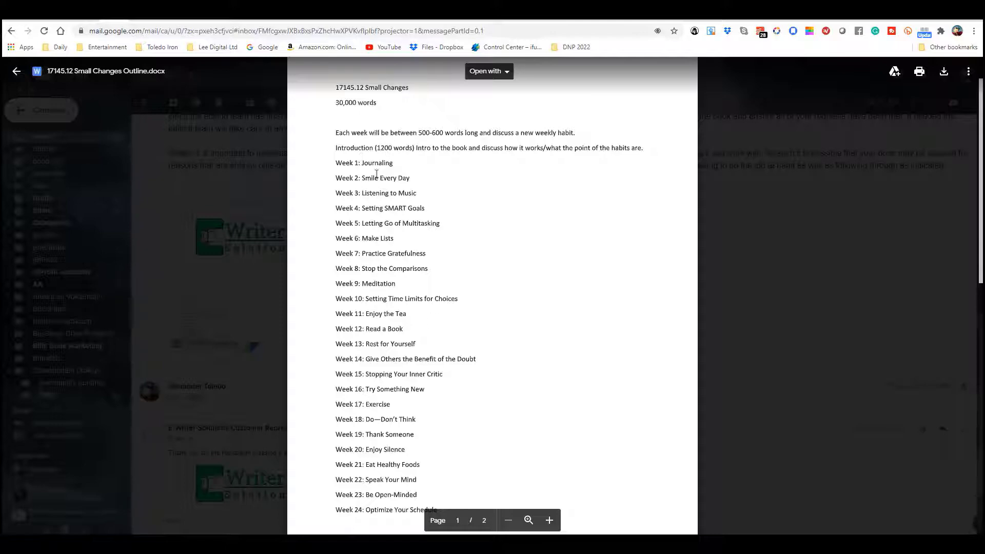
pyautogui.scroll(-10, 388, 286)
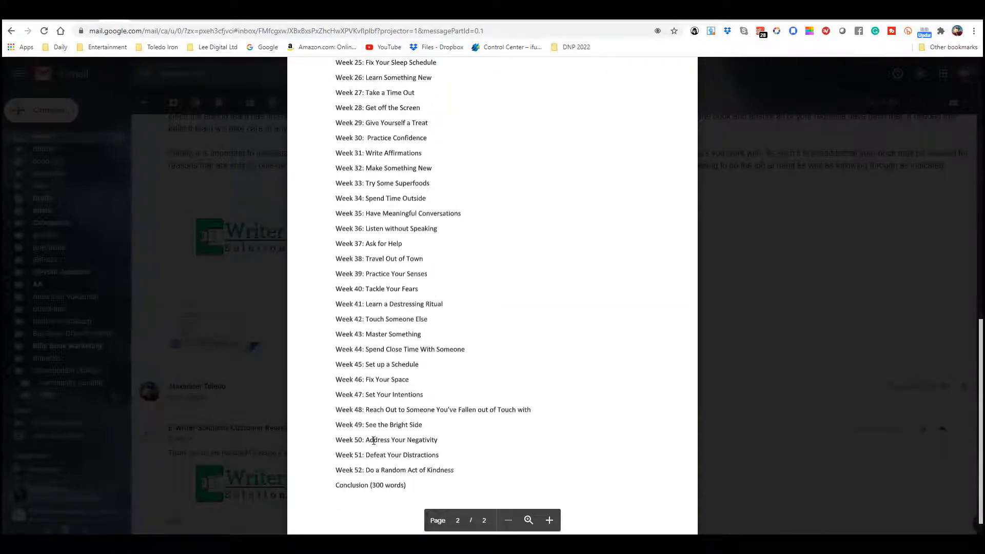
pyautogui.scroll(1, 430, 376)
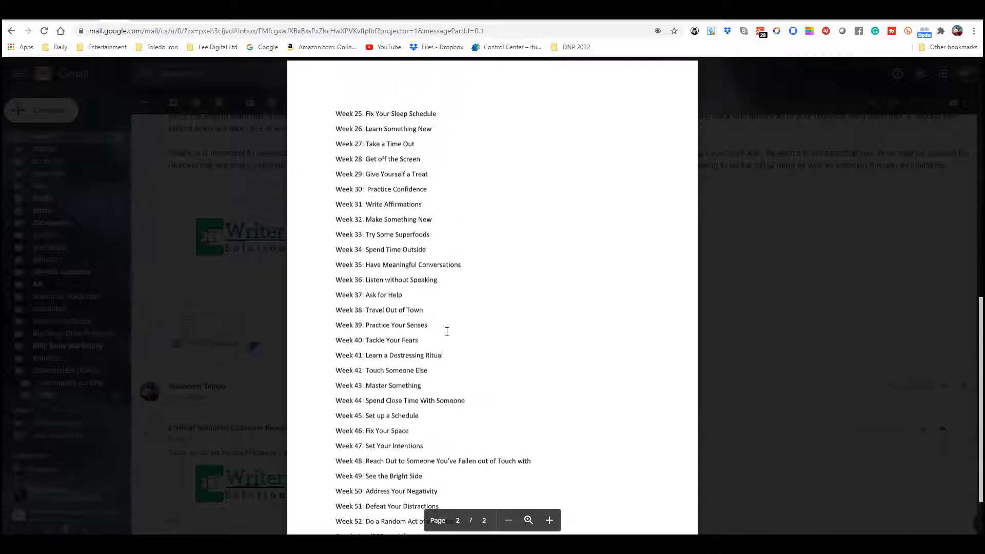
pyautogui.scroll(10, 443, 278)
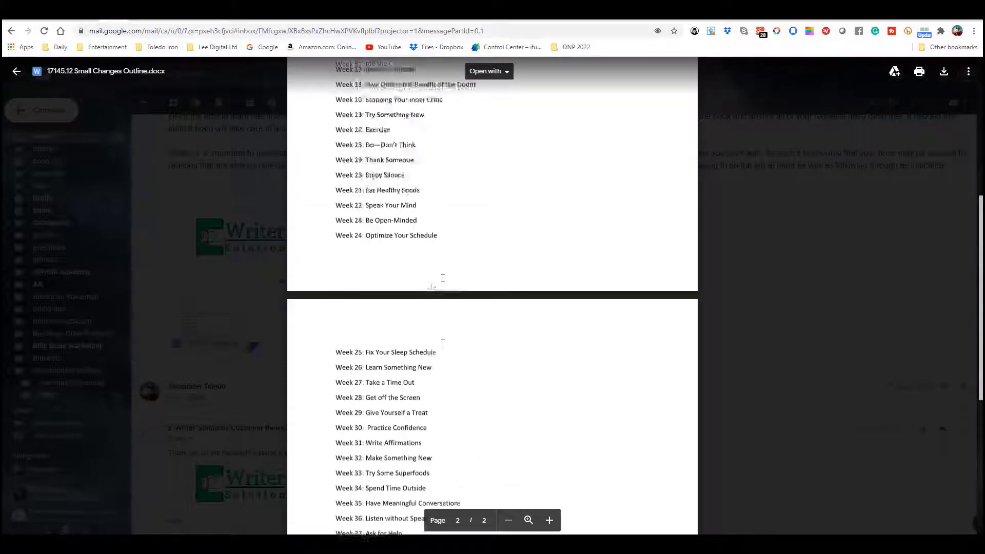
pyautogui.scroll(1, 452, 236)
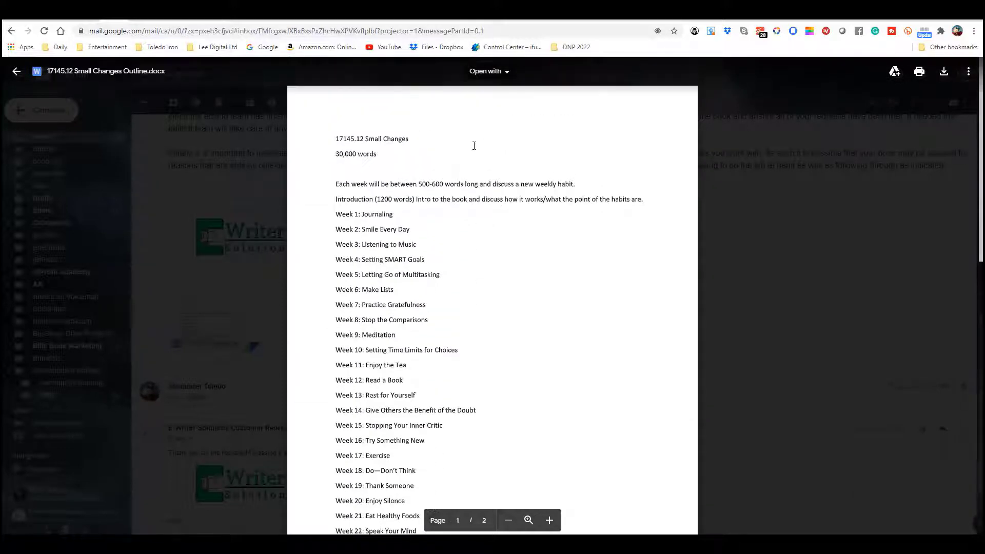
pyautogui.scroll(-5, 404, 361)
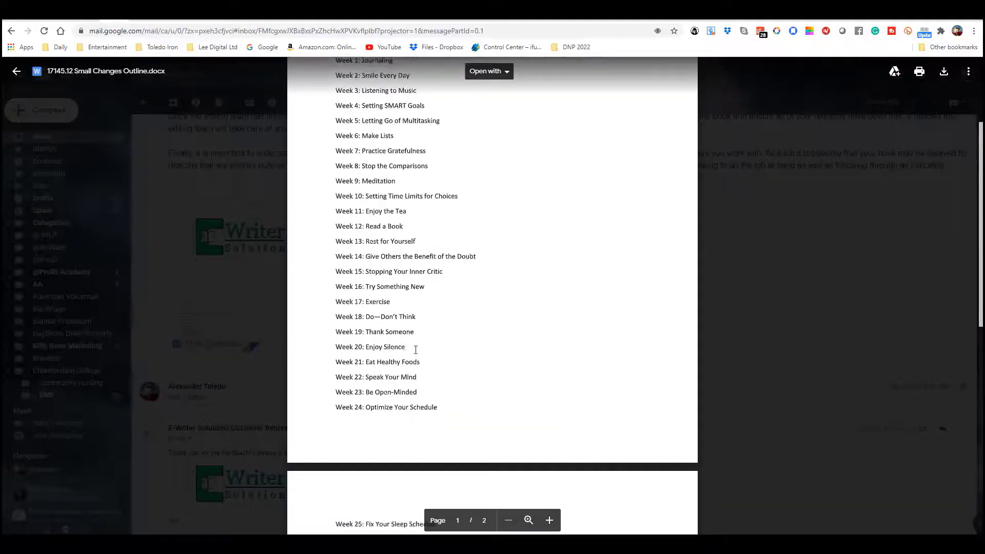
pyautogui.scroll(-3, 415, 352)
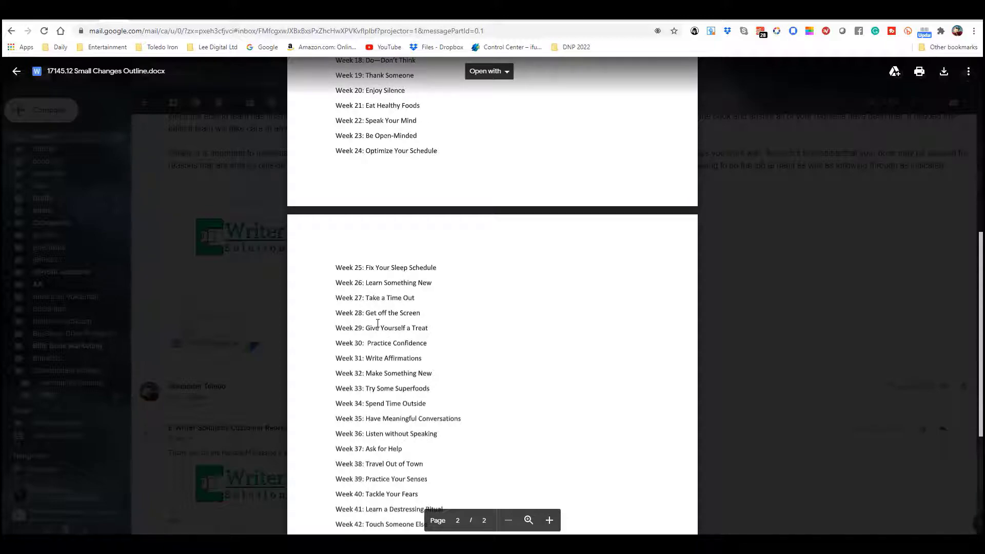
pyautogui.scroll(-3, 378, 323)
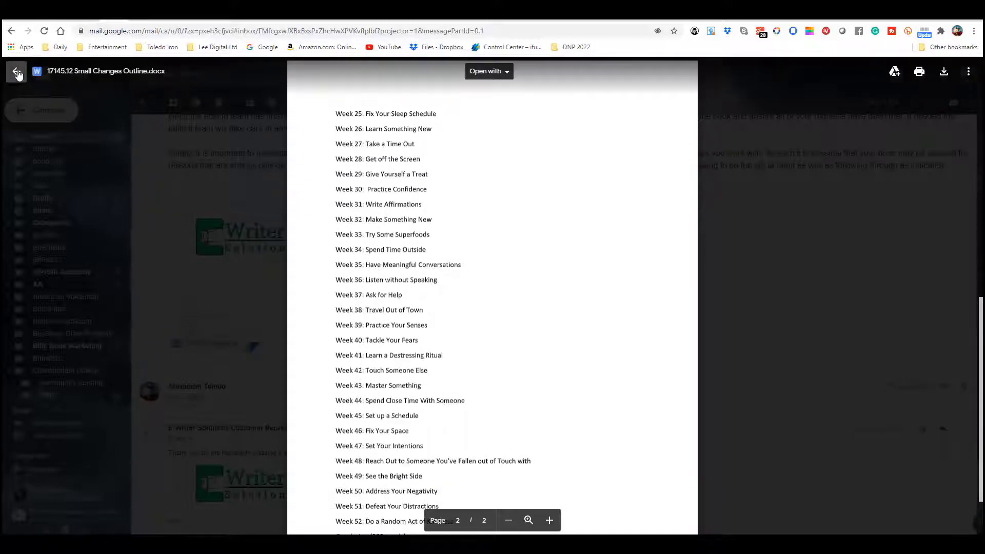
pyautogui.click(17, 73)
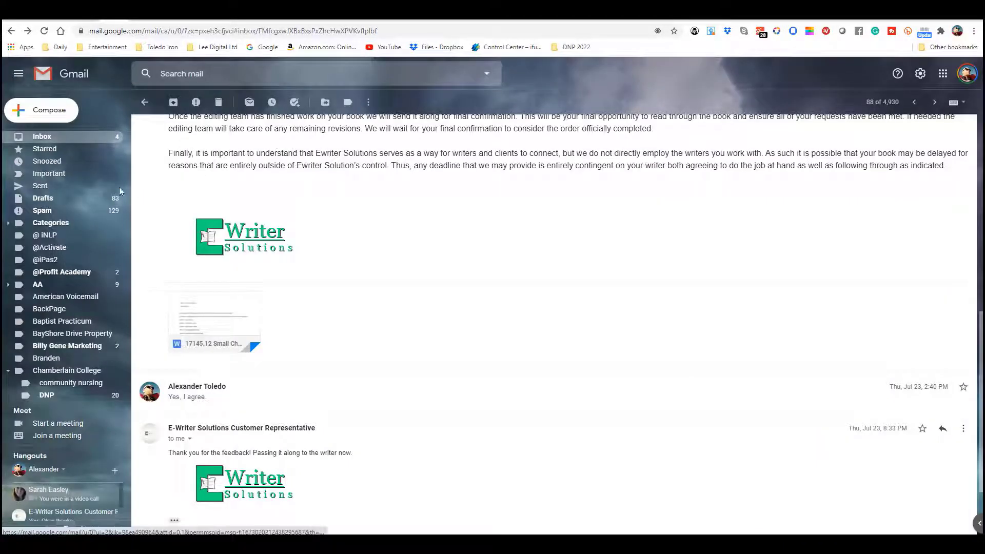
# Return to the inbox and preview the Getting Things Done document attached to the first message of the 17145.5 Order Completed conversation
pyautogui.click(79, 137)
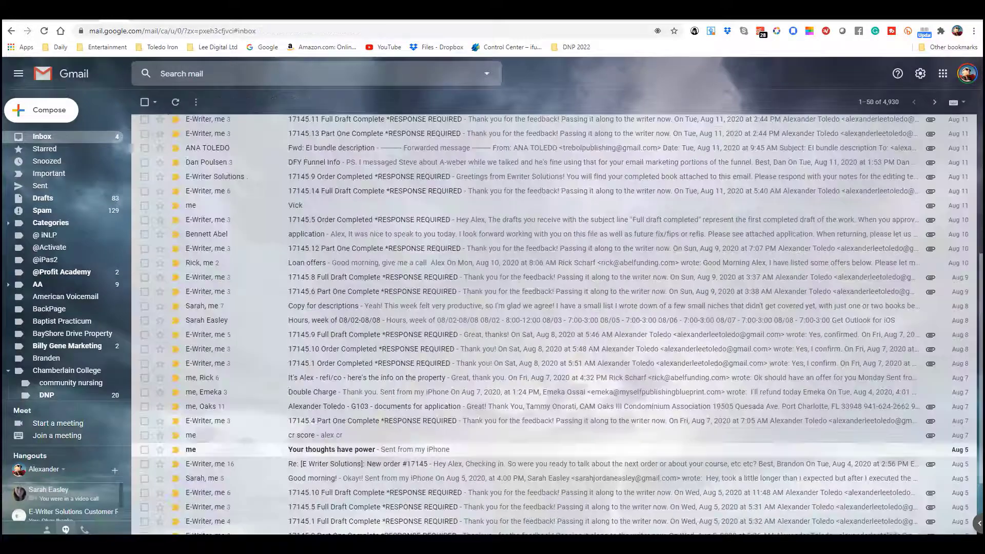
pyautogui.scroll(5, 919, 129)
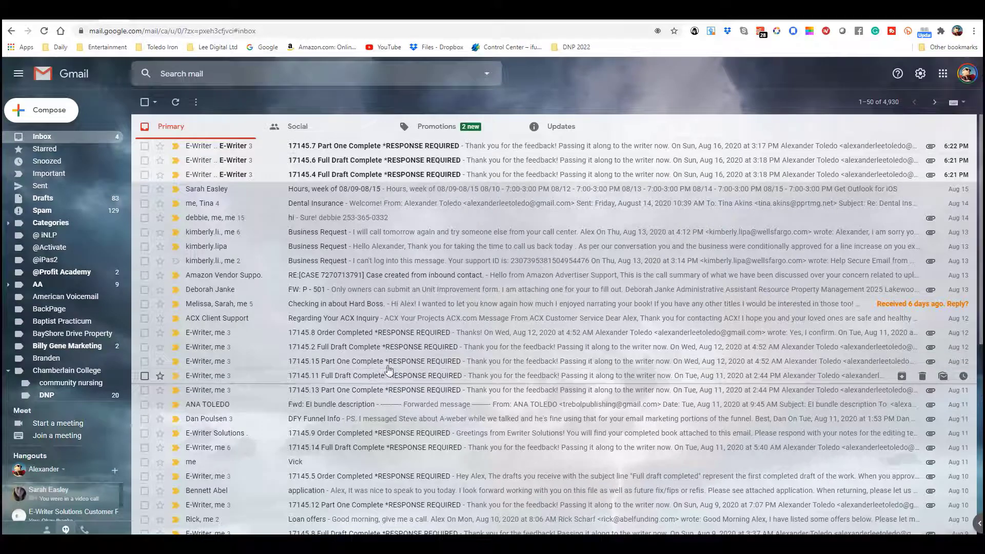
pyautogui.scroll(-2, 380, 372)
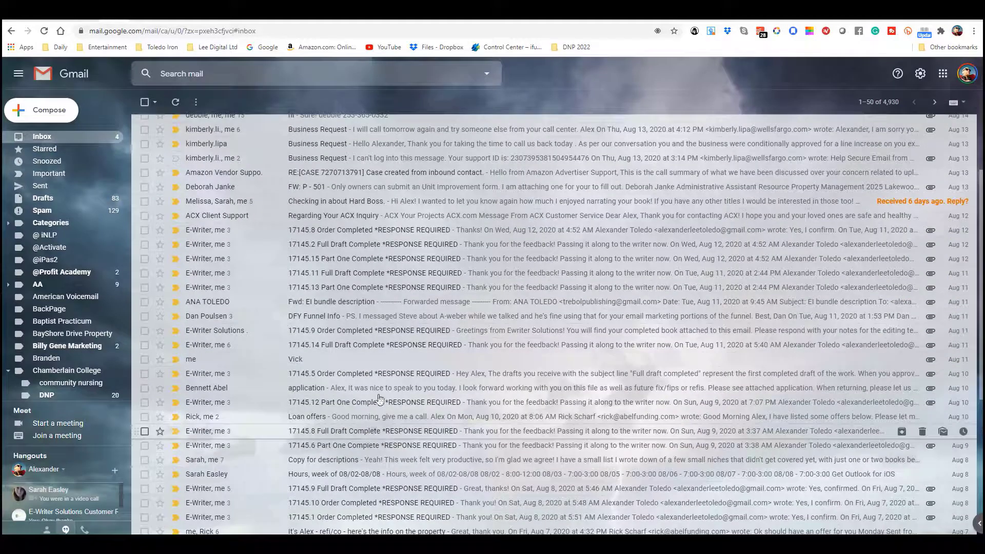
pyautogui.click(358, 380)
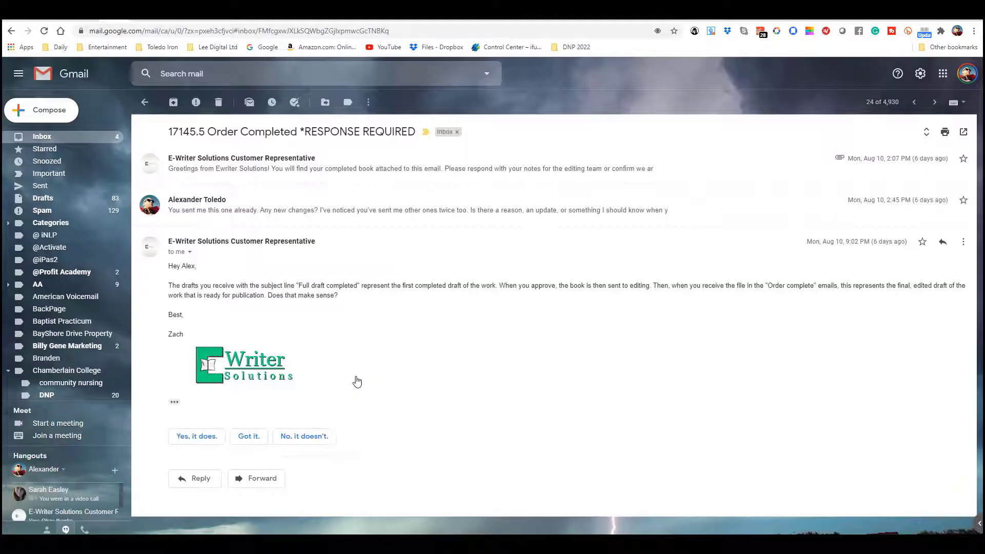
pyautogui.click(339, 178)
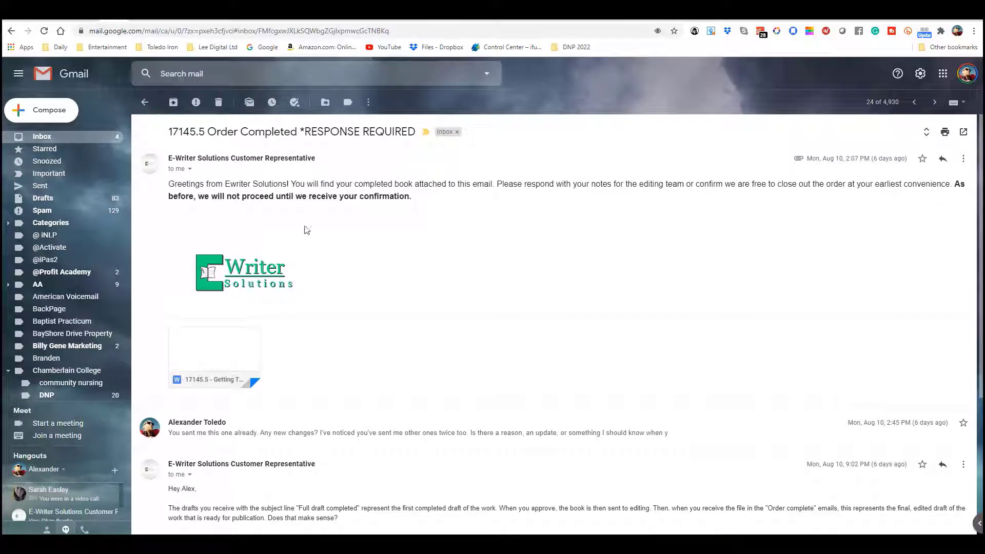
pyautogui.click(221, 343)
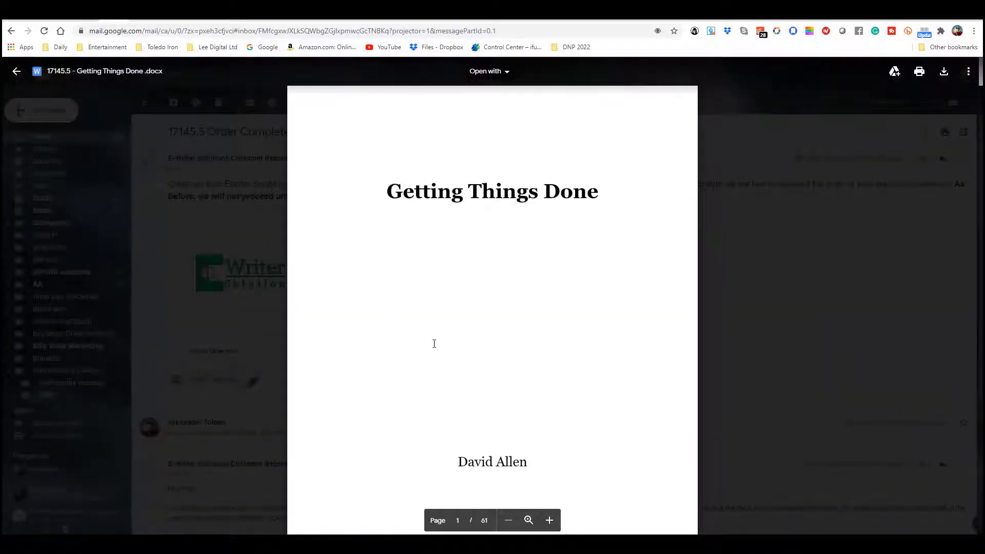
# Examine the completed Getting Things Done book from its table of contents through the goal-setting pages of Chapter 1 and close the preview
pyautogui.scroll(-5, 437, 341)
pyautogui.scroll(-5, 441, 339)
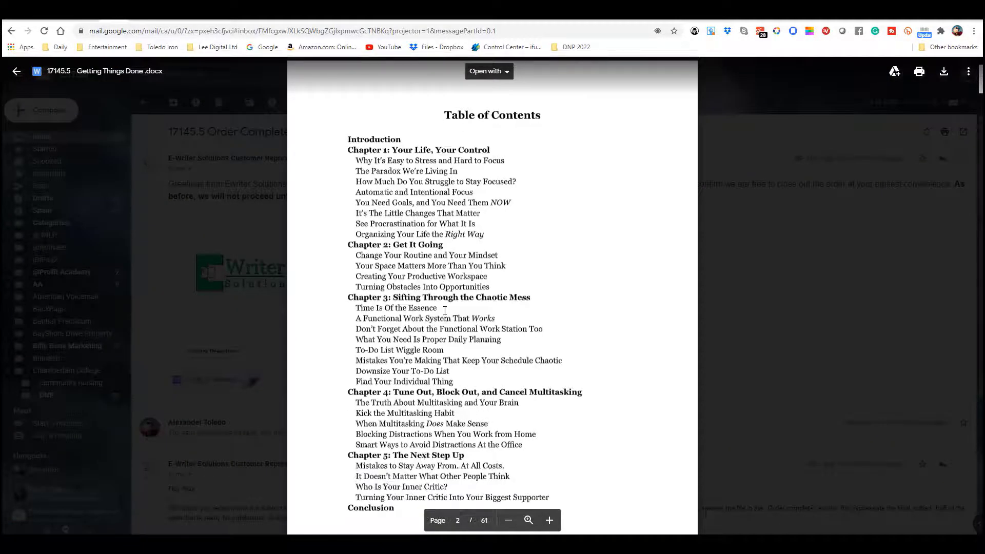
pyautogui.scroll(-15, 445, 310)
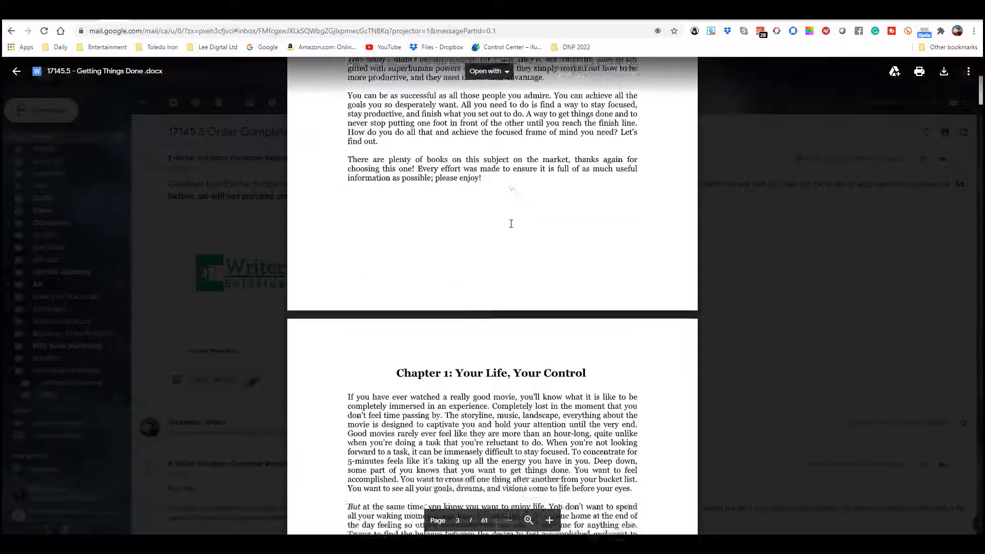
pyautogui.scroll(-20, 511, 224)
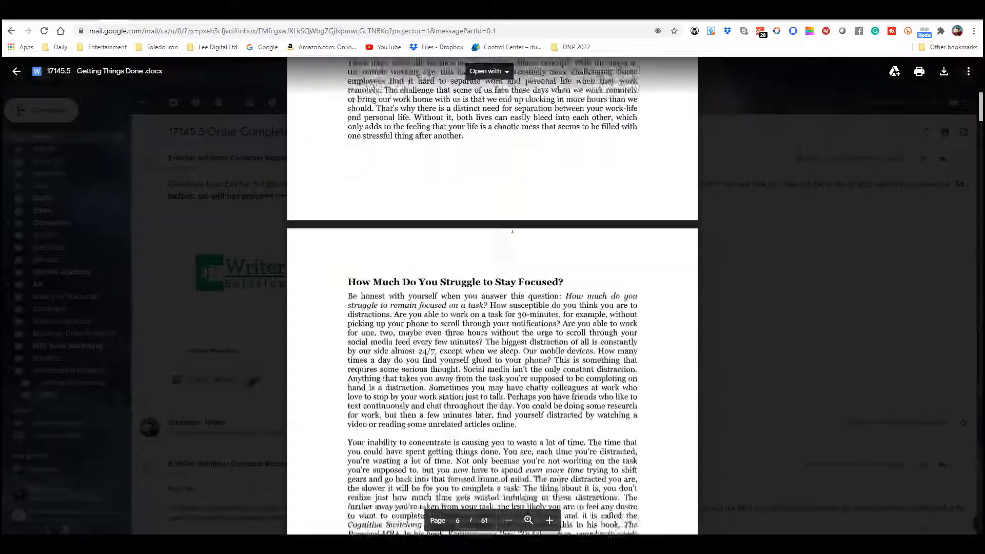
pyautogui.scroll(-15, 513, 231)
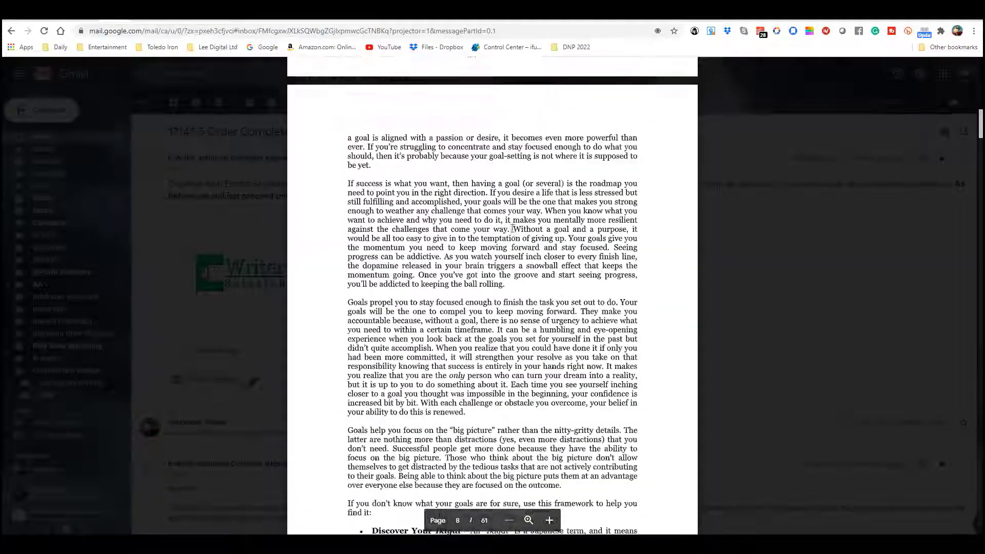
pyautogui.scroll(-10, 513, 228)
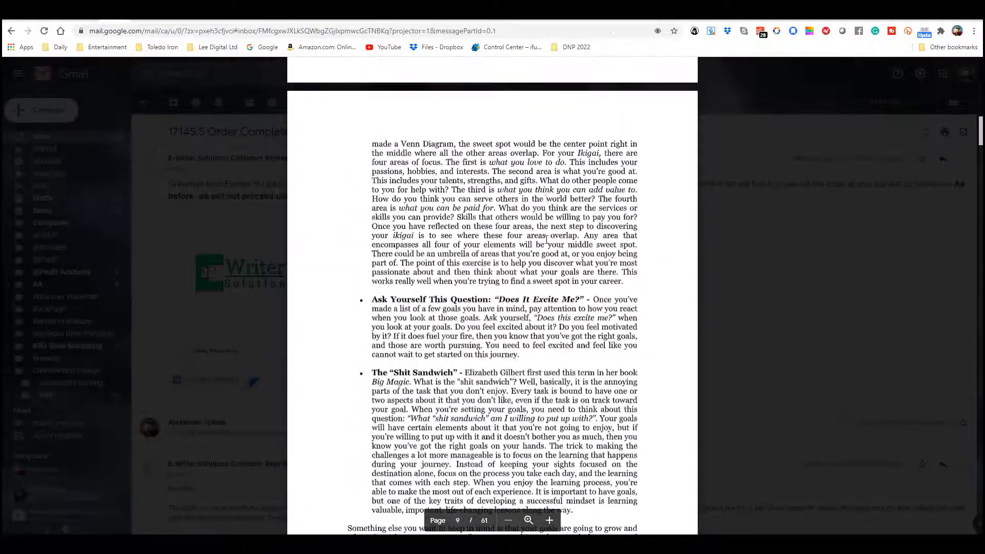
pyautogui.scroll(-5, 546, 239)
pyautogui.scroll(10, 511, 257)
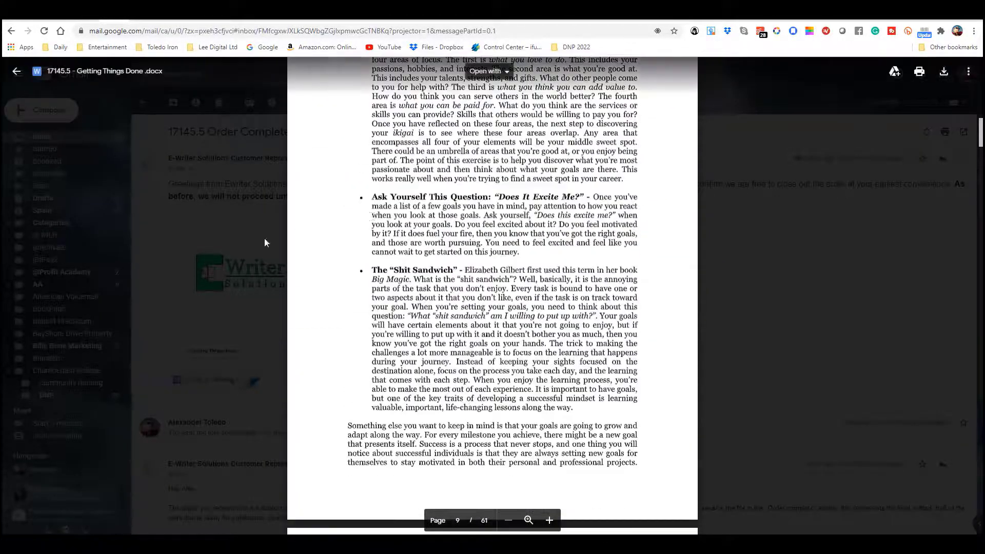
pyautogui.click(17, 72)
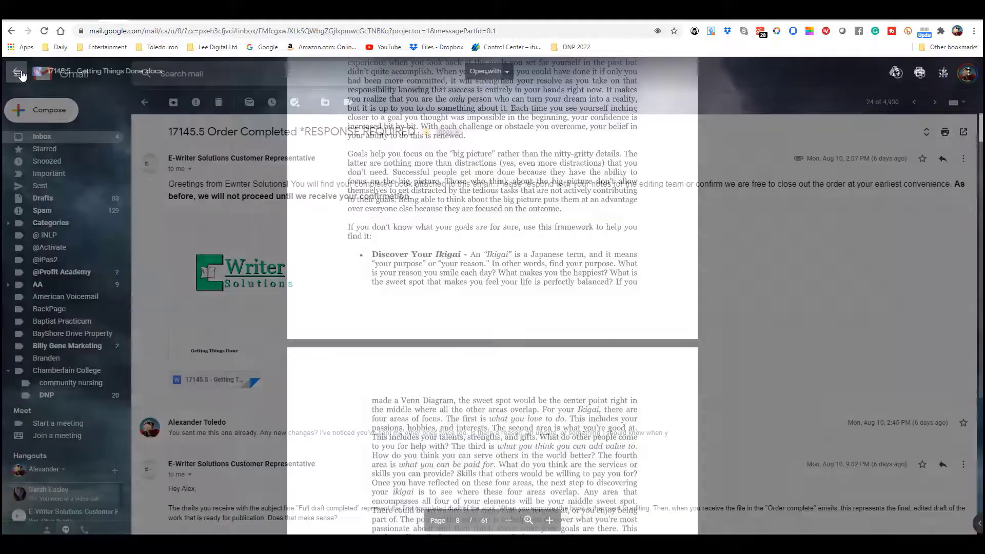